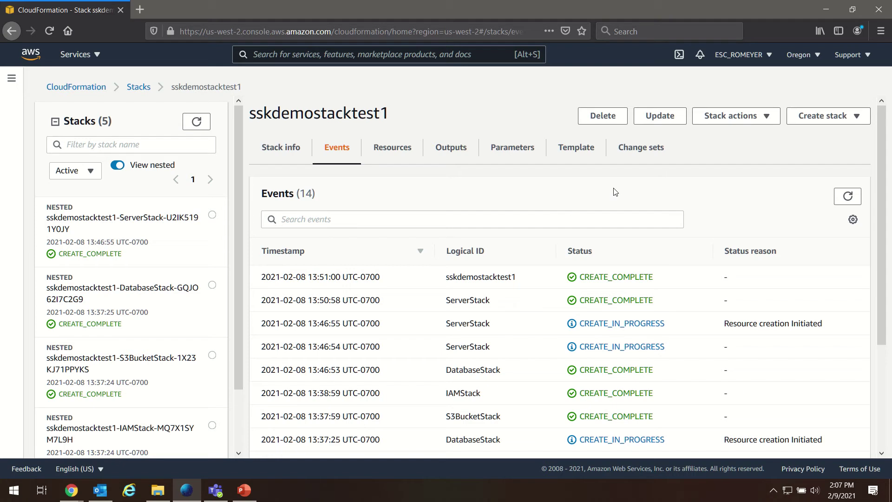
Scroll through the stack events and highlight the earliest and latest event timestamps.
scroll(878, 167, down, 2)
drag(880, 177, 874, 290)
drag(882, 260, 884, 153)
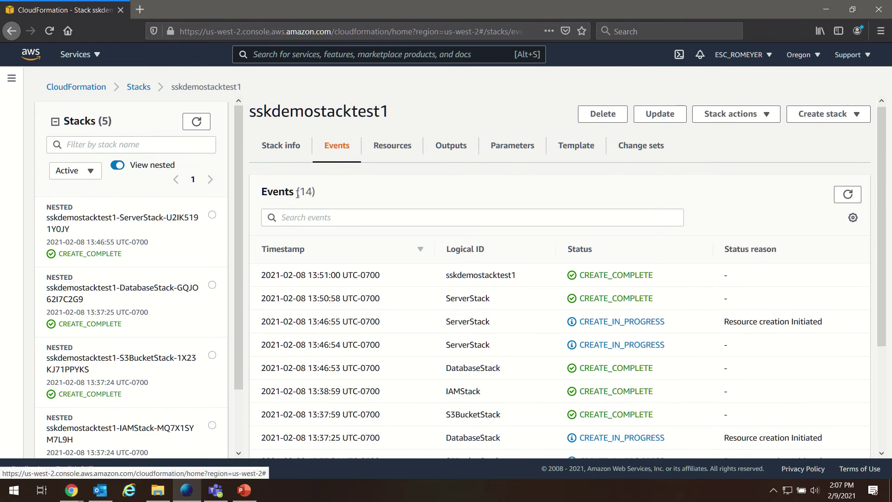
drag(884, 156, 882, 270)
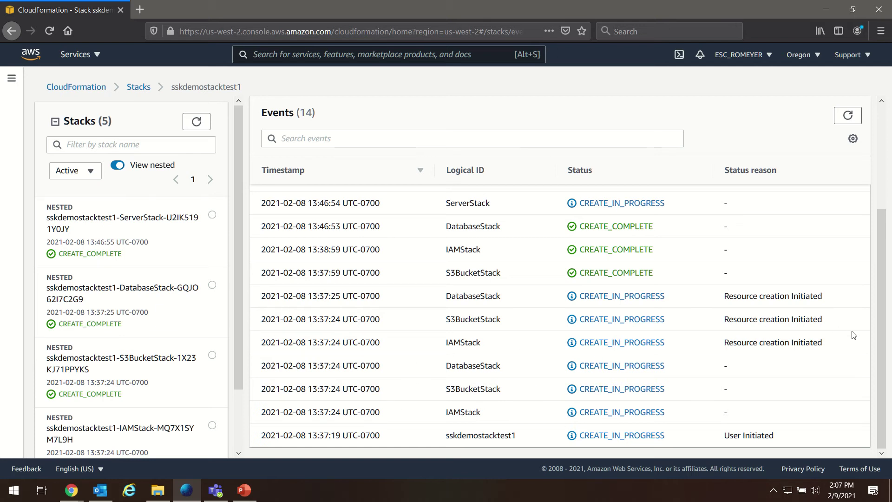
scroll(486, 282, up, 3)
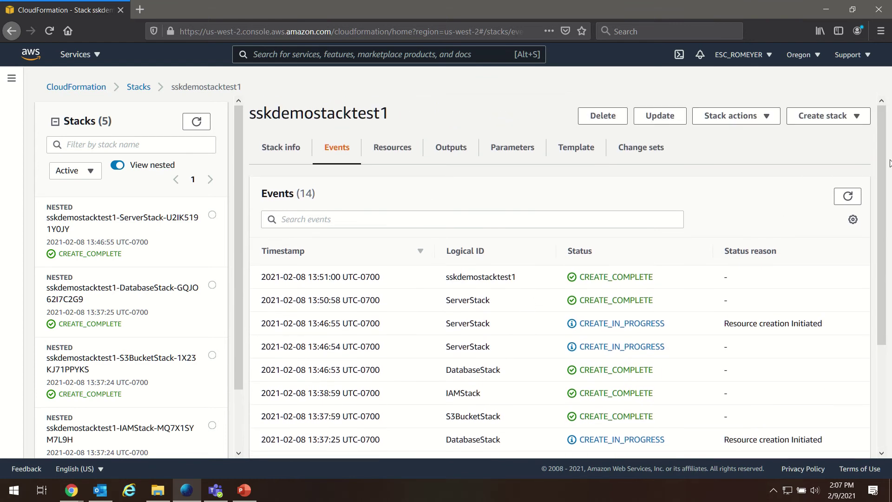
drag(881, 170, 868, 276)
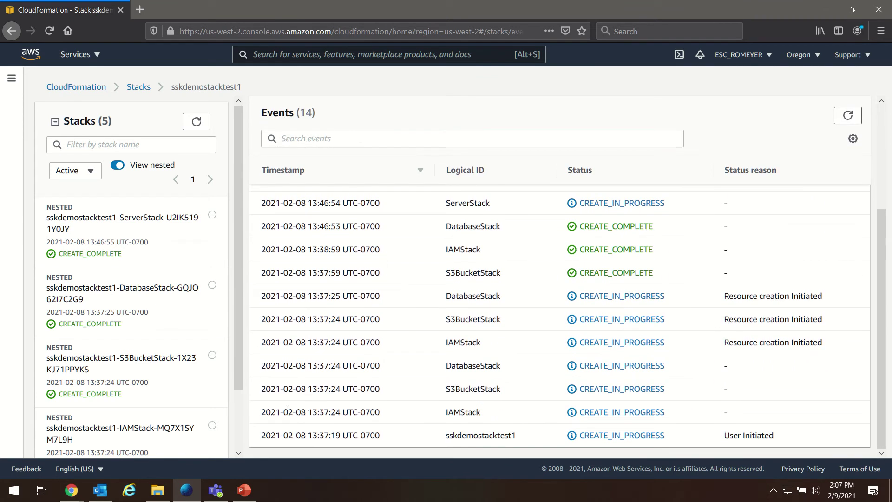
drag(307, 435, 375, 435)
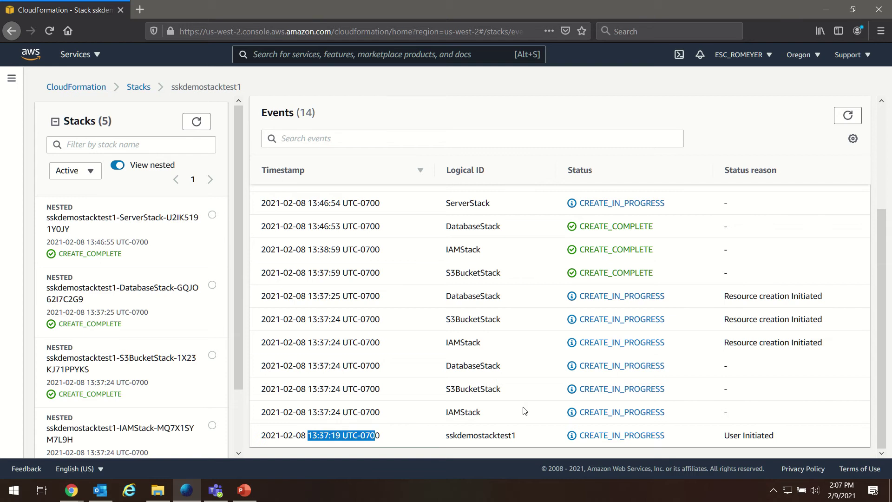
drag(877, 241, 877, 141)
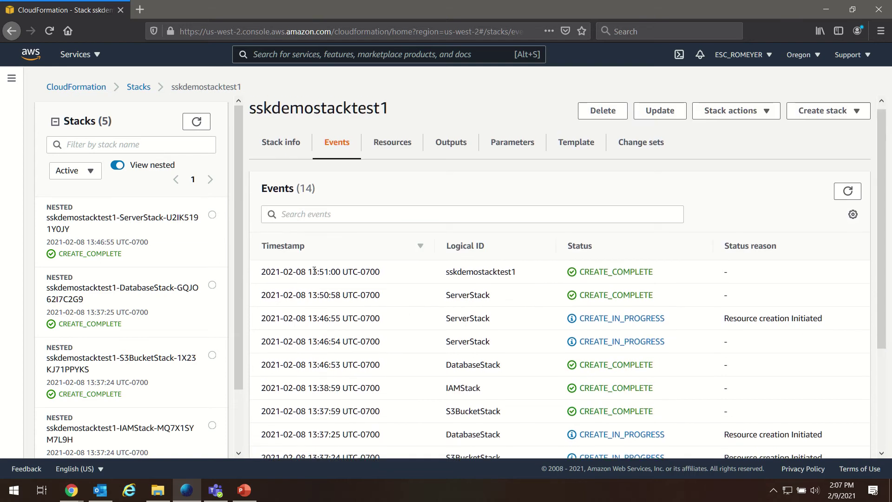
drag(307, 273, 338, 273)
click(393, 283)
Show the sskdemostacktest1 Stack info overview, highlighting its CREATE_COMPLETE status and stack name.
click(297, 145)
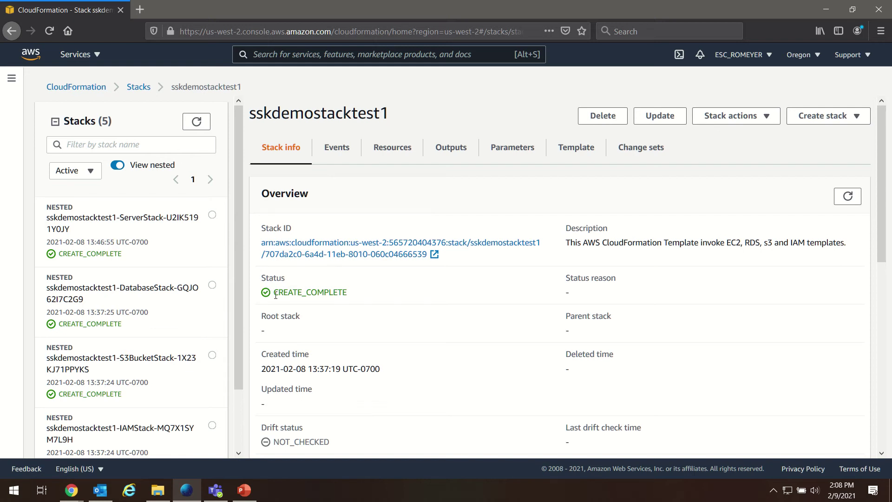
drag(274, 293, 360, 296)
click(363, 297)
drag(396, 146, 245, 118)
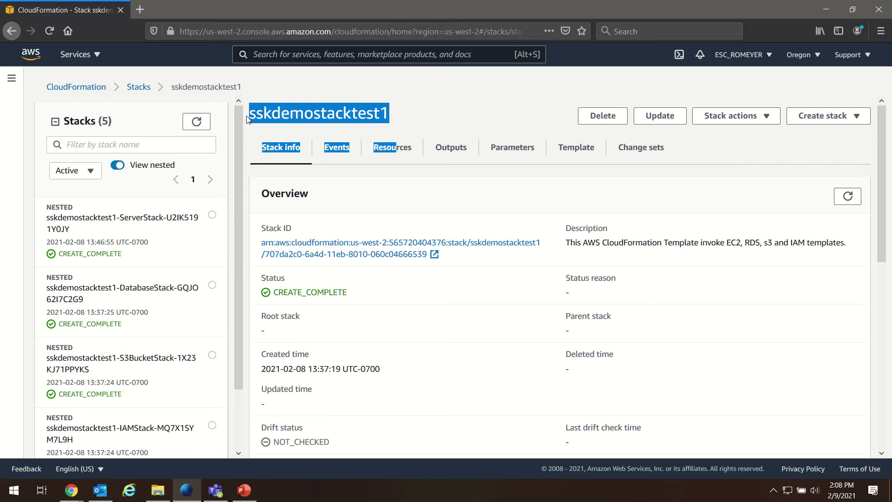
click(353, 203)
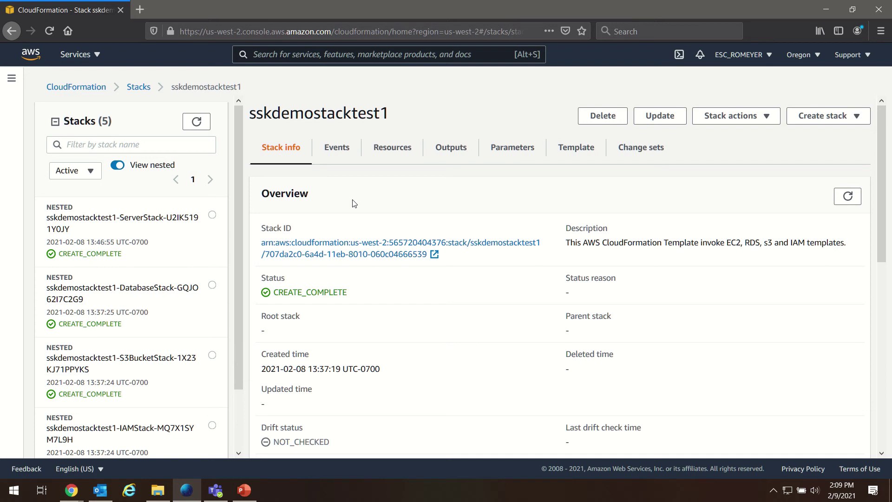
Open the stack's Events history and scroll through the nested stacks' CREATE_COMPLETE events.
click(342, 151)
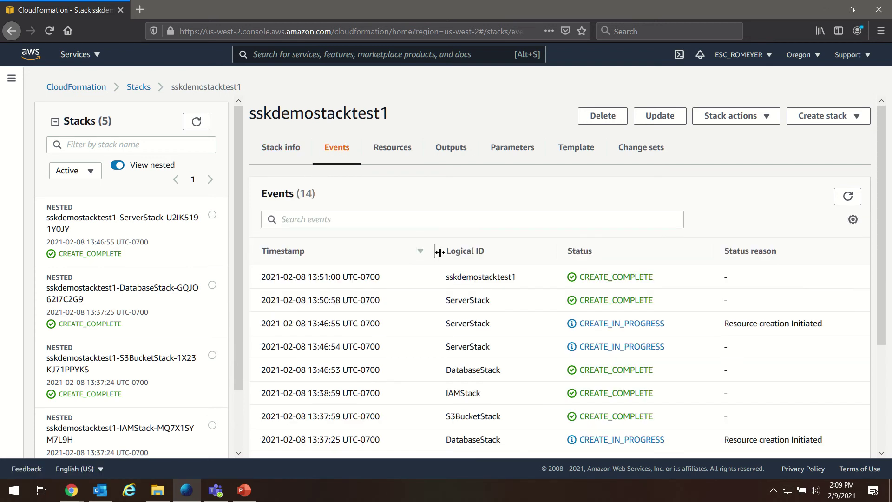
scroll(464, 264, down, 2)
scroll(493, 279, down, 1)
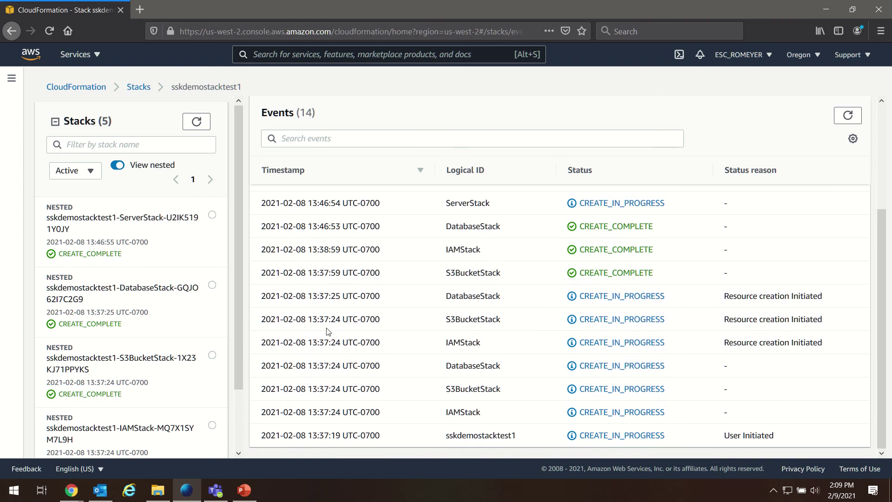
scroll(420, 409, up, 3)
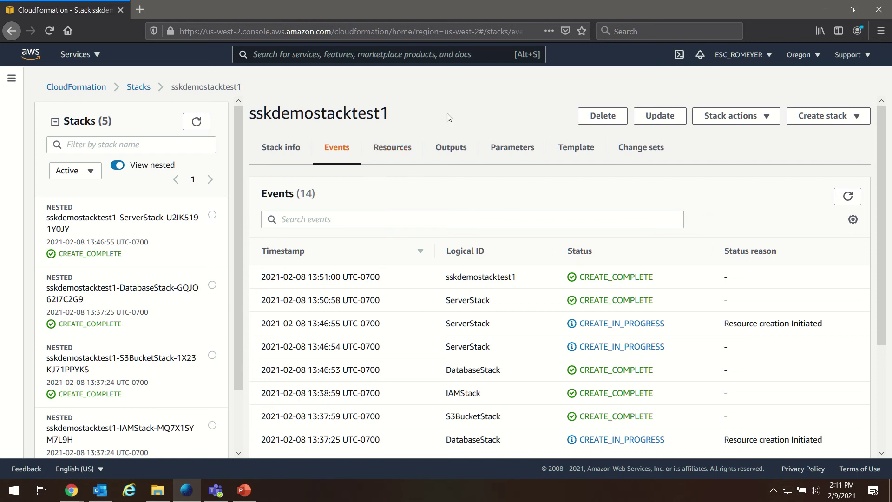
Show the stack's Outputs and highlight the WebsiteURL value.
click(453, 153)
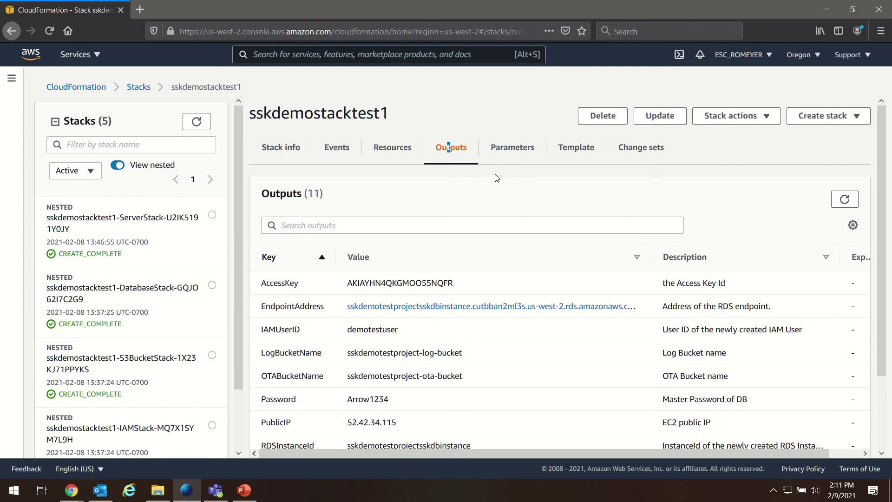
scroll(494, 181, down, 3)
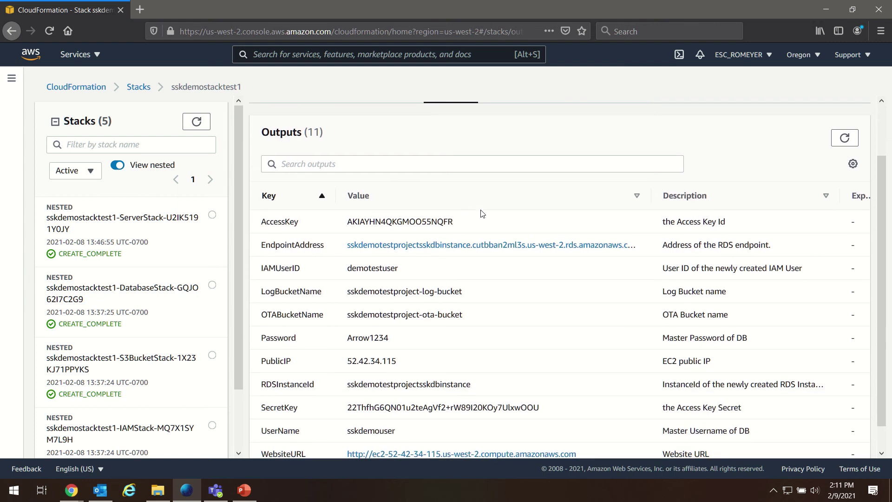
scroll(480, 214, down, 1)
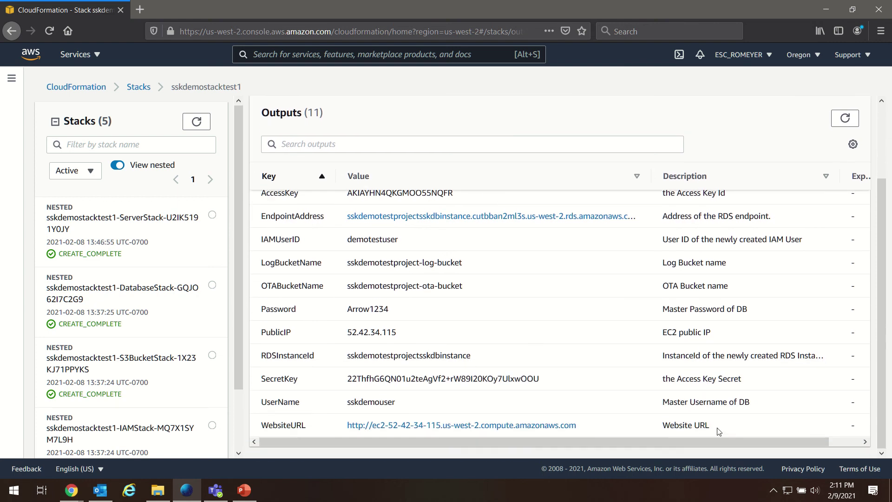
drag(637, 425, 323, 425)
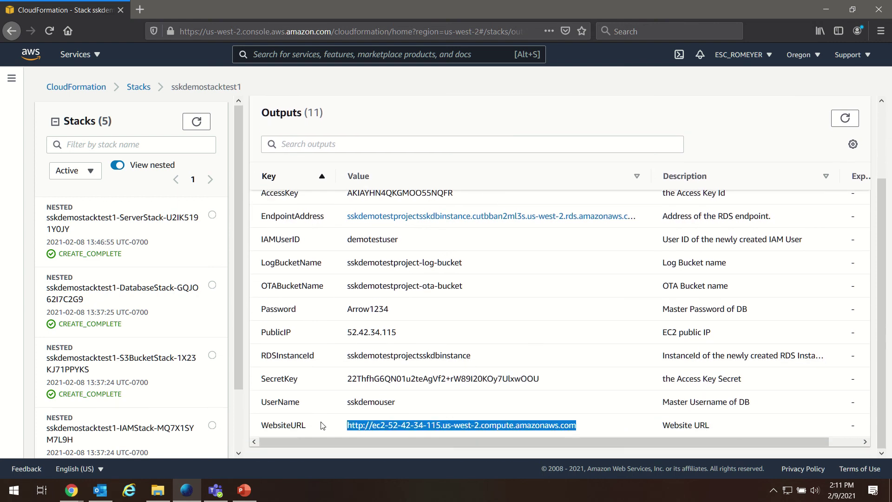
click(324, 426)
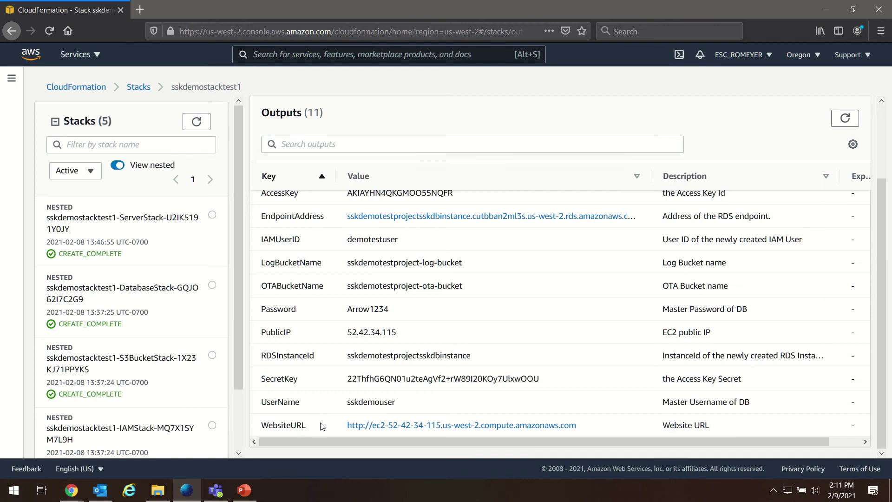
Open the WebsiteURL in a new tab and switch to the SSK login page.
right_click(352, 426)
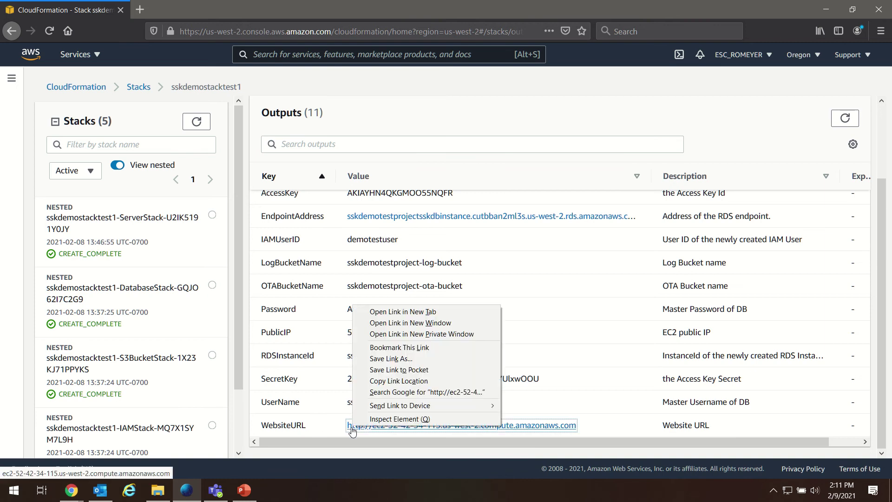
click(405, 316)
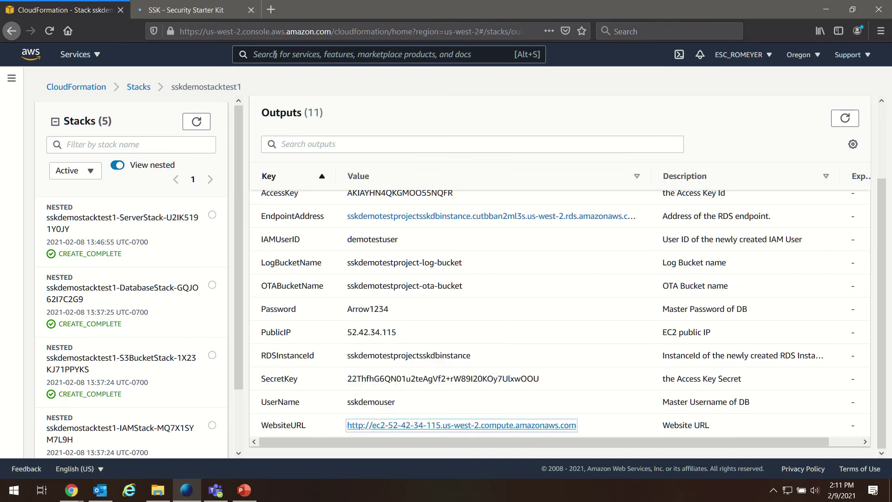
click(210, 12)
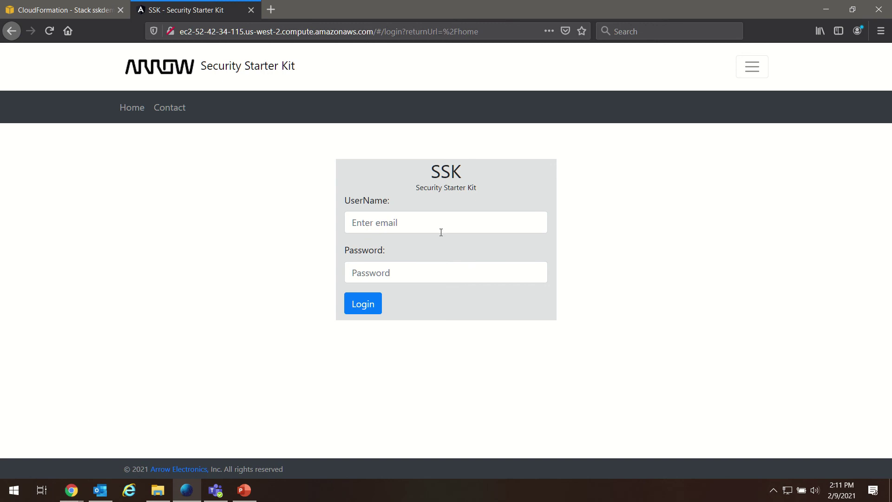
Inspect the empty UserName and Password fields on the SSK login form without entering anything.
click(510, 222)
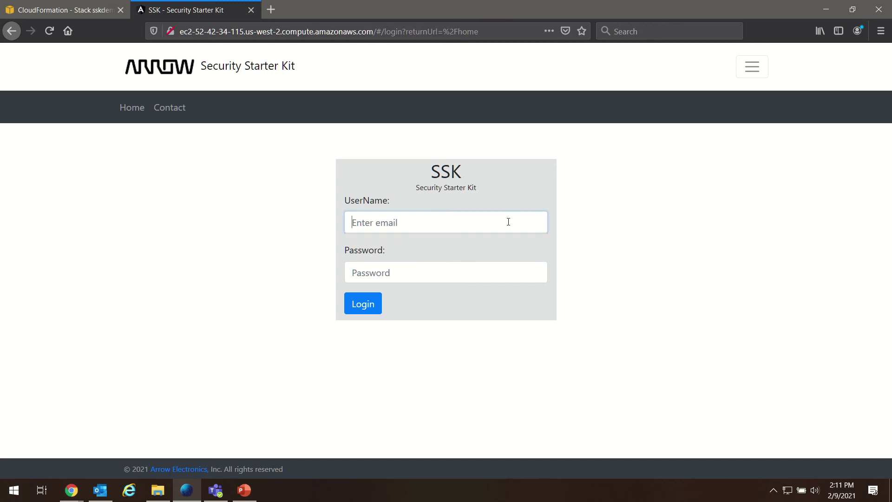
click(527, 277)
click(467, 213)
click(240, 210)
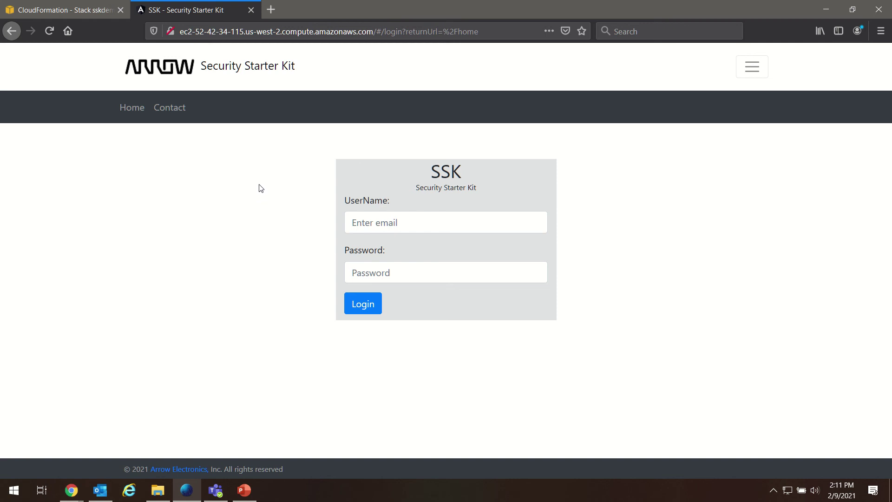
In CloudFormation's Parameters tab, highlight the IAMUserName parameter and its user name value.
click(98, 12)
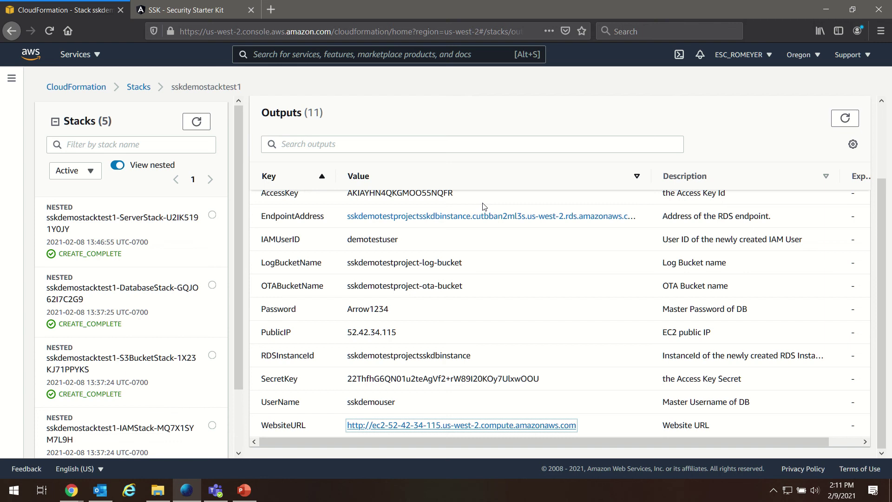
scroll(608, 331, up, 1)
scroll(608, 331, up, 2)
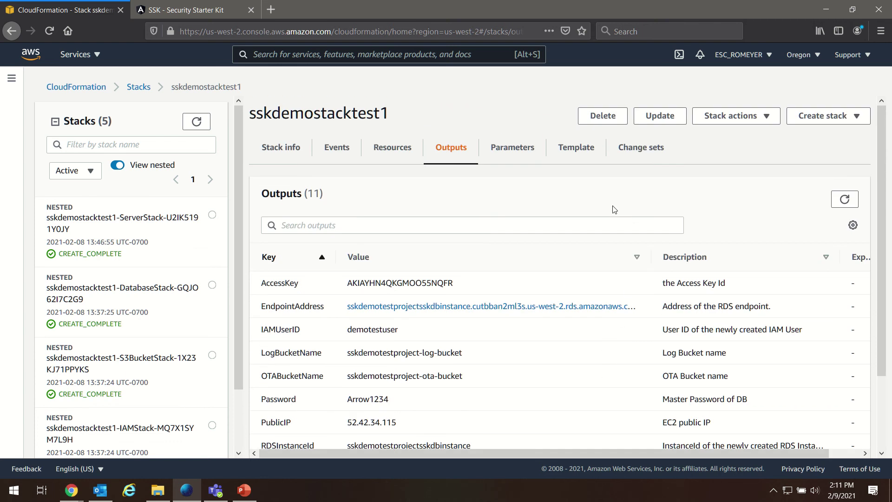
click(518, 157)
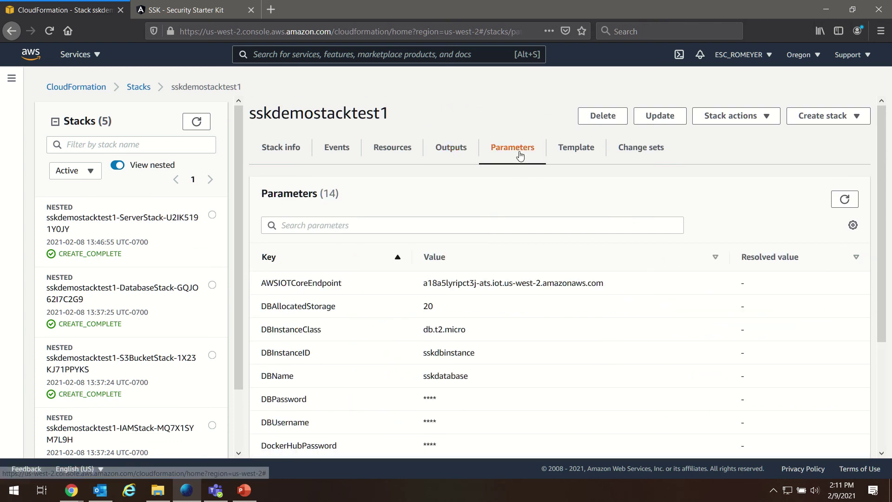
scroll(480, 293, down, 4)
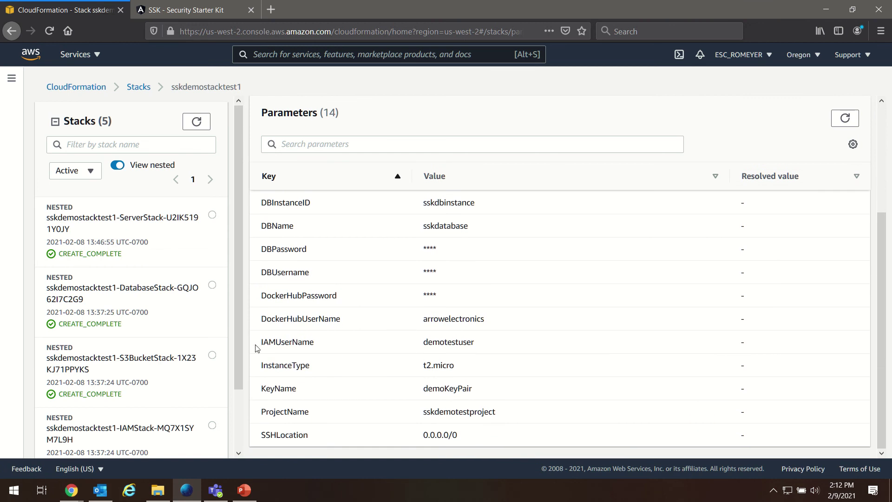
drag(256, 344, 504, 343)
click(507, 345)
drag(424, 340, 486, 345)
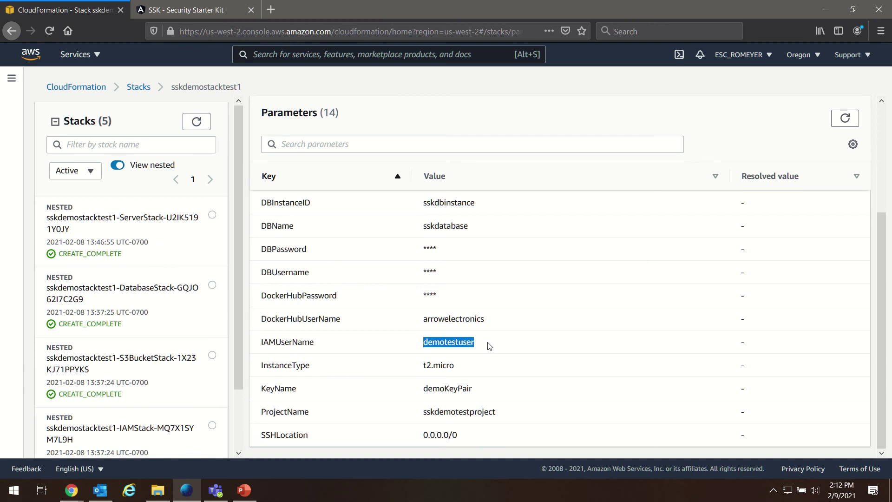
Log in to the SSK portal with the stack's IAM user name and password, declining the save-login offer.
click(195, 9)
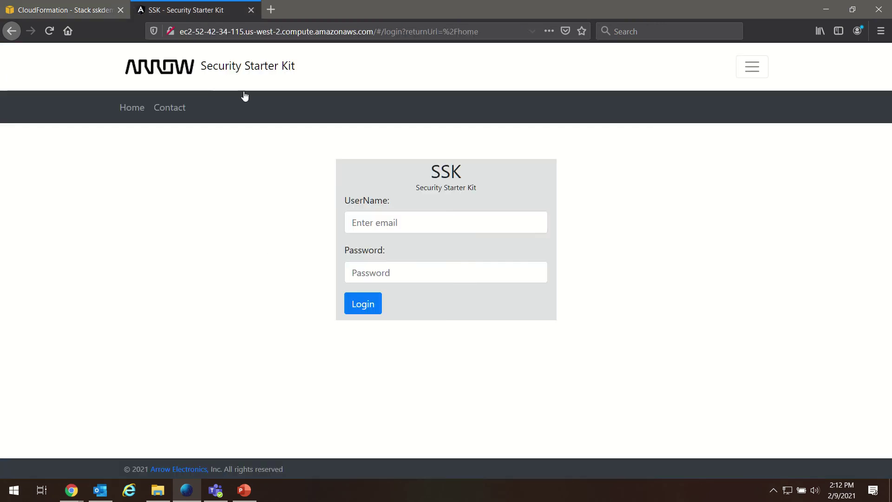
click(410, 220)
text(demotestuser)
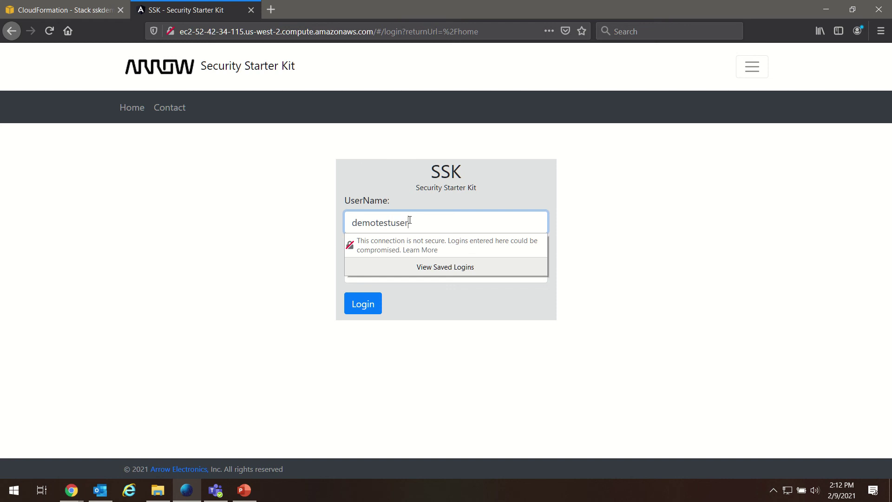
click(594, 261)
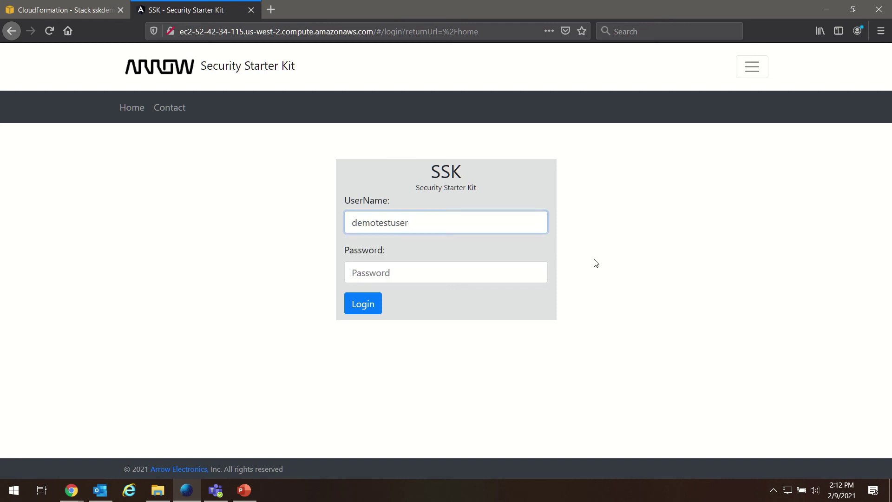
click(471, 270)
text(******)
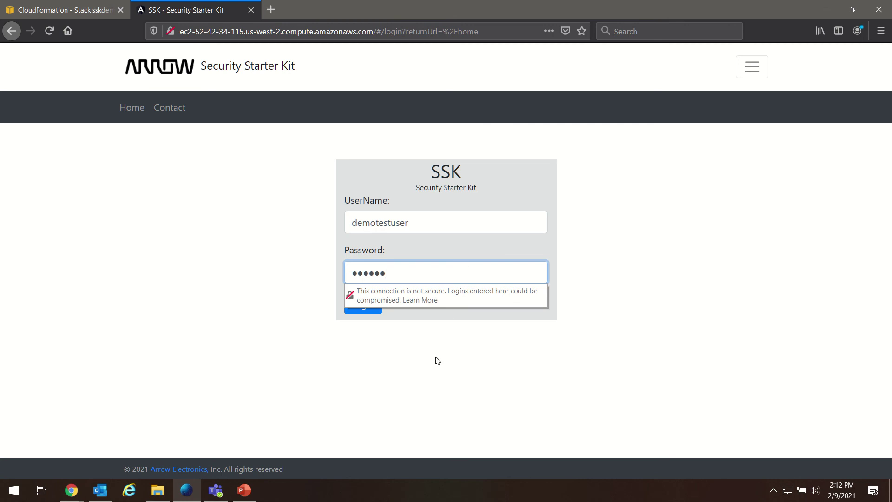
click(367, 305)
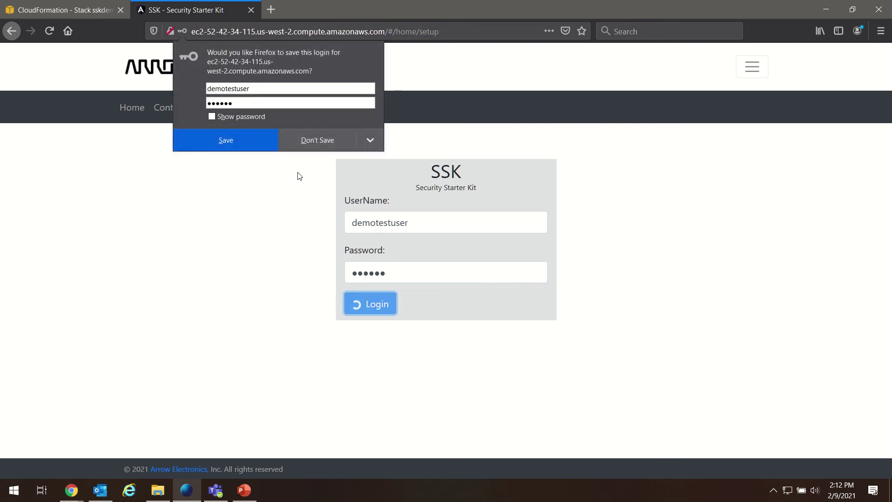
click(409, 135)
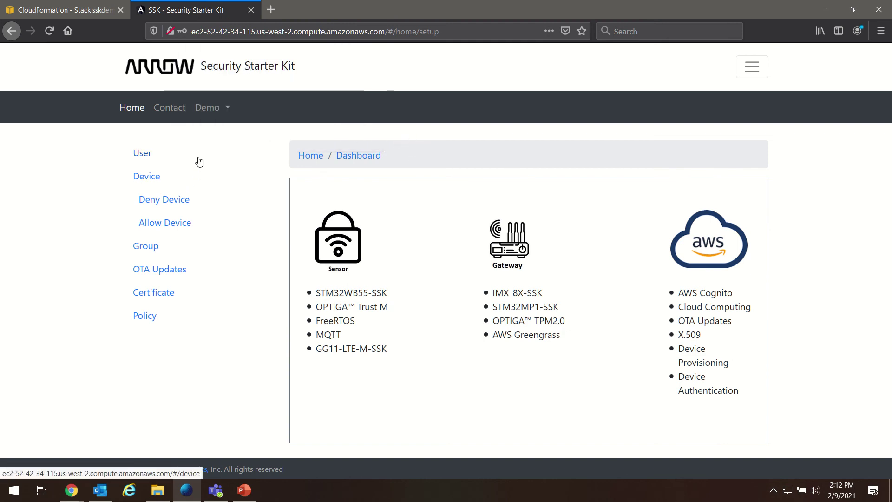
Open the portal's User list, highlight the first user's username, and return to CloudFormation.
click(139, 152)
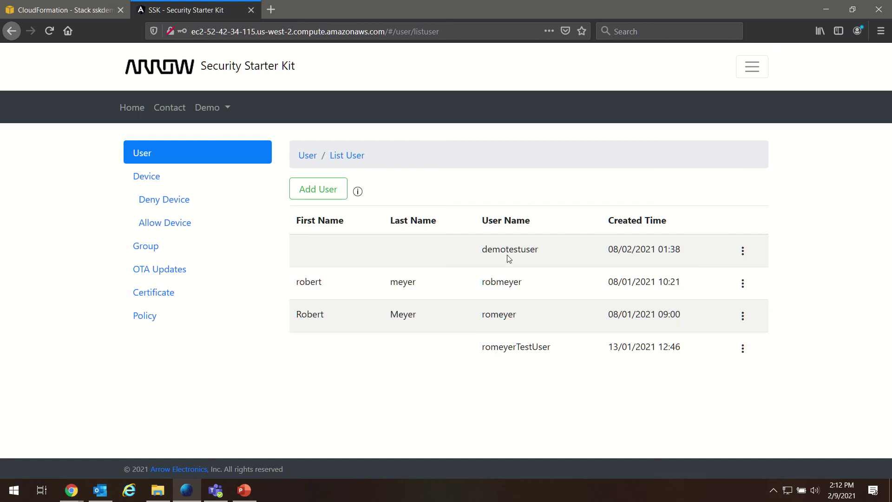
drag(475, 253, 547, 257)
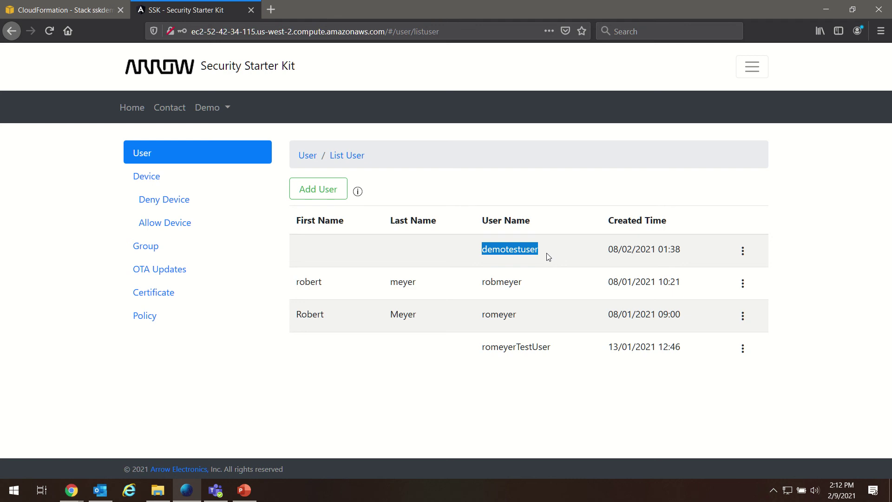
click(89, 11)
Compare the IAMUserName parameter value with the portal user, then return to the user list.
scroll(487, 303, up, 3)
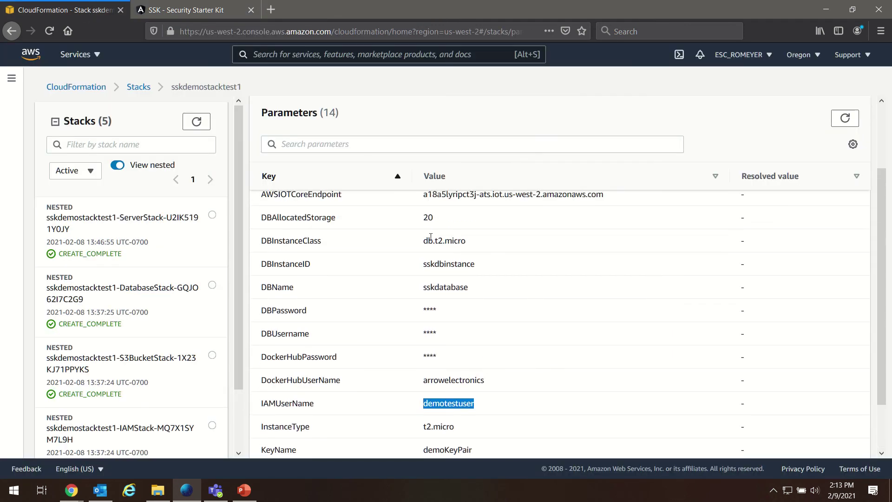
click(405, 400)
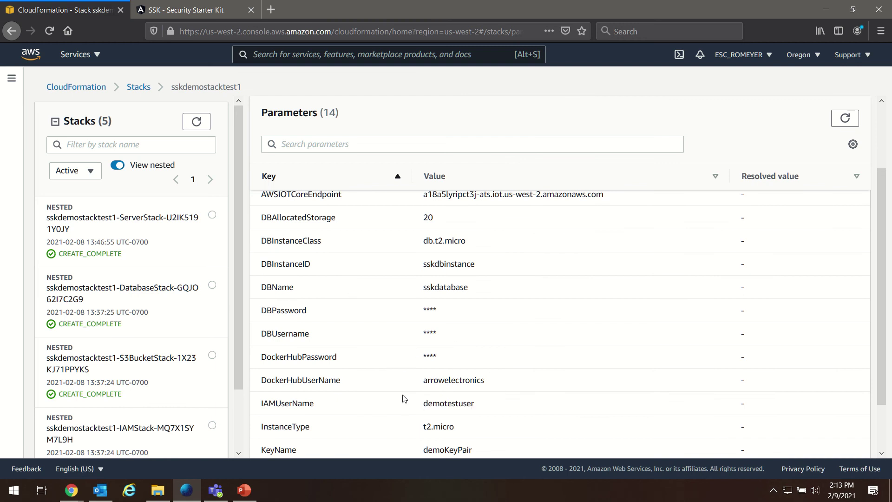
click(188, 14)
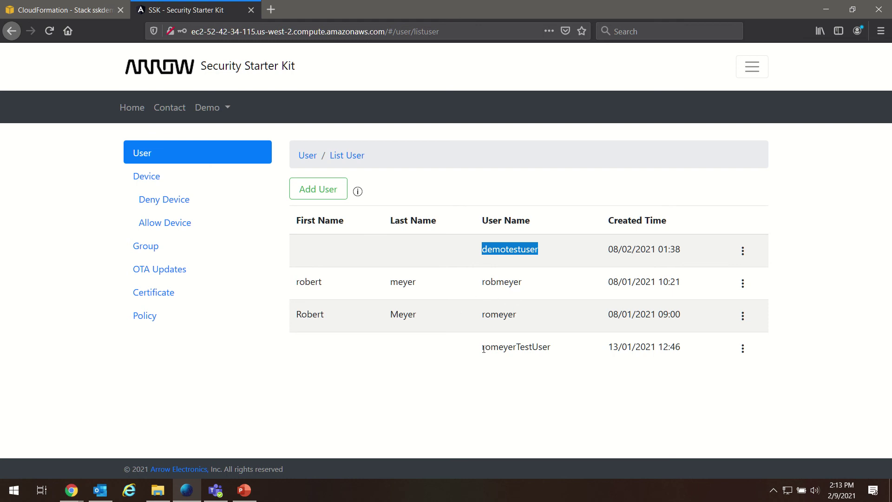
Highlight the last user's username, then open the account menu showing 'null null'.
drag(482, 348, 559, 348)
click(559, 348)
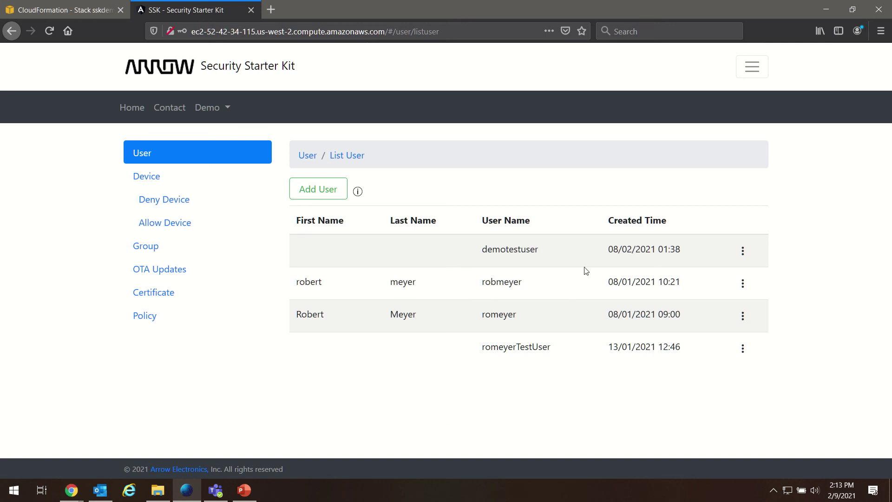
click(747, 75)
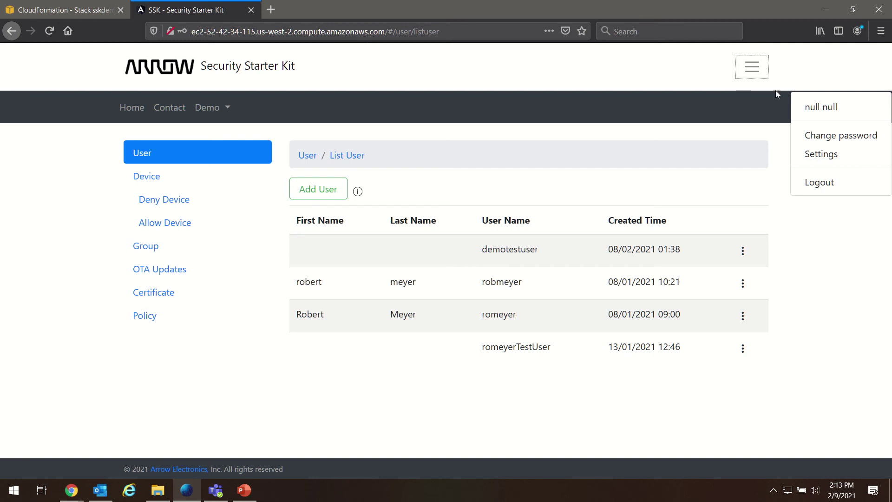
Open the Edit Profile form from 'null null' and inspect its name, email and mobile fields.
click(816, 107)
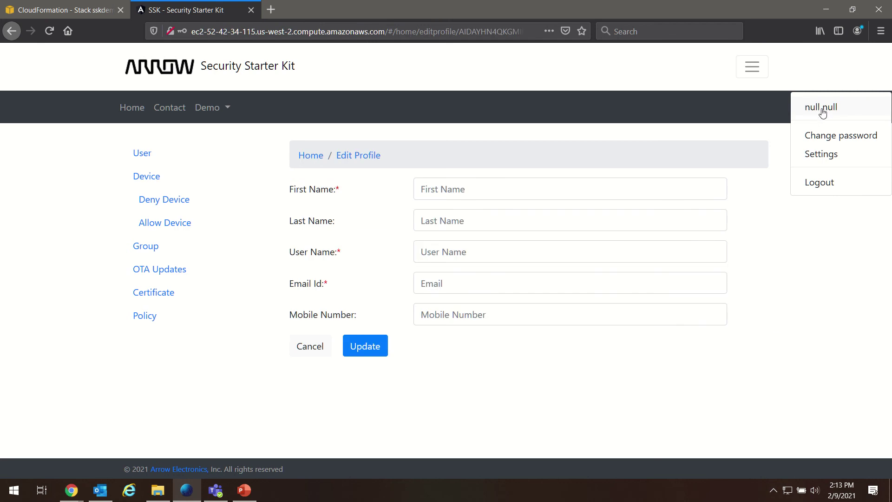
click(821, 109)
click(711, 179)
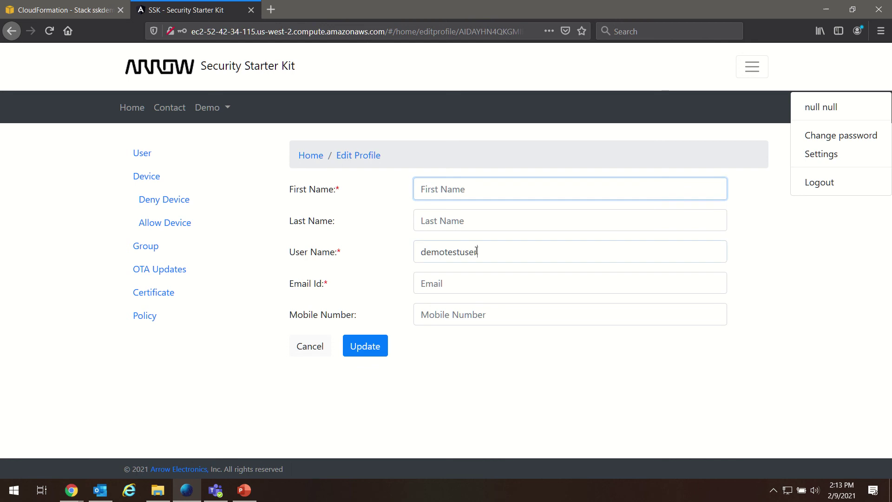
drag(487, 246, 424, 251)
click(394, 286)
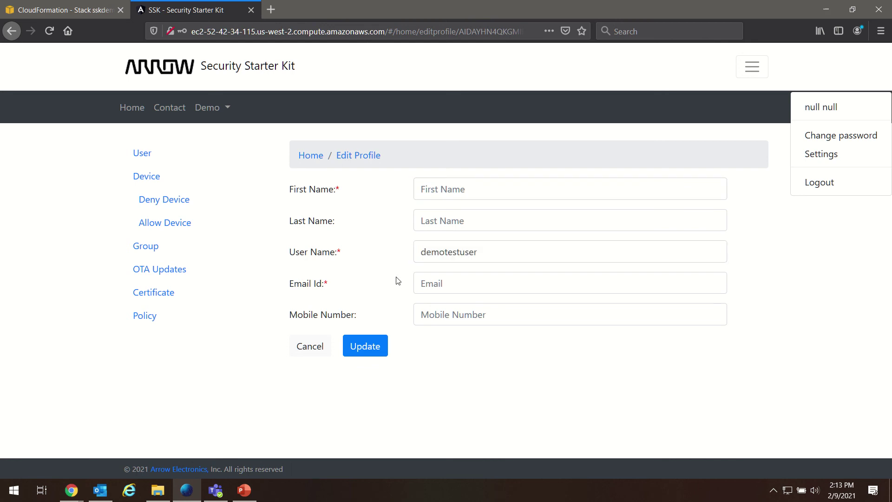
click(423, 192)
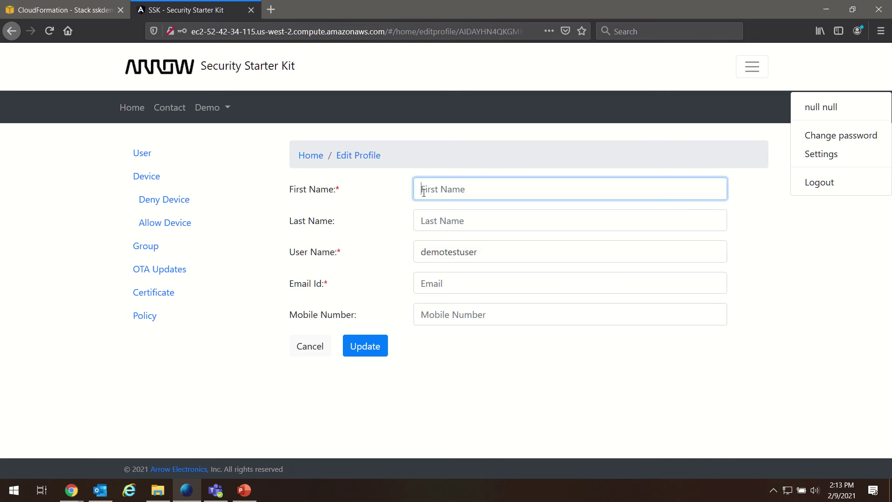
click(441, 221)
click(454, 289)
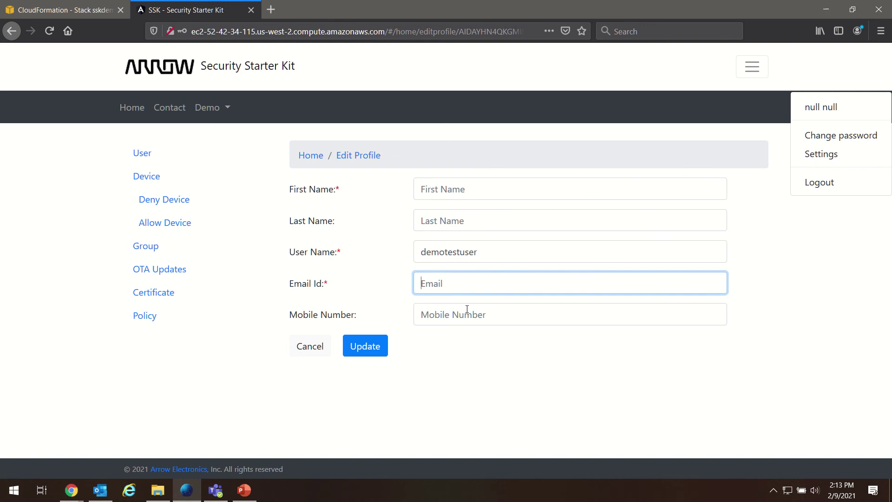
click(475, 320)
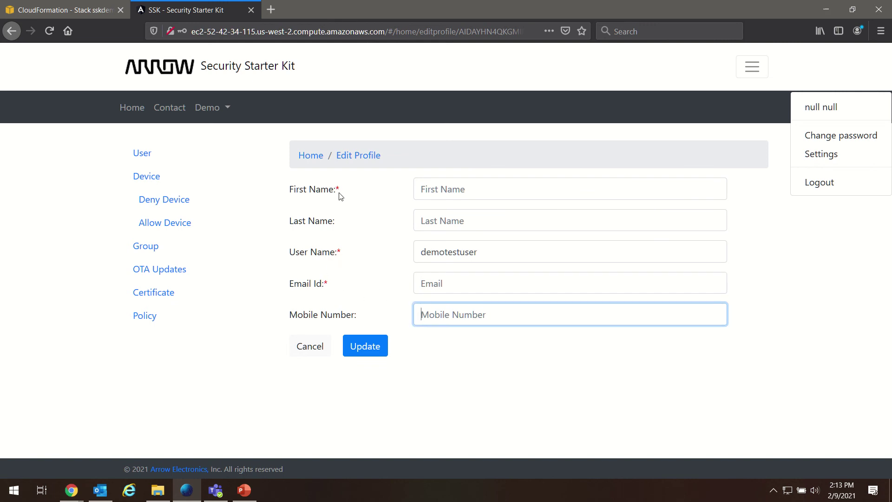
click(476, 393)
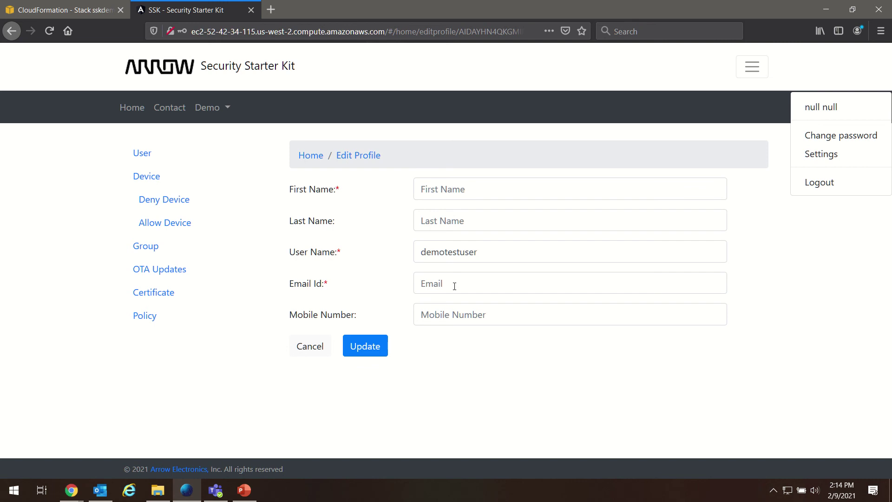
Enter the user's first name and email address, leaving Last Name blank, and Update the profile.
click(464, 189)
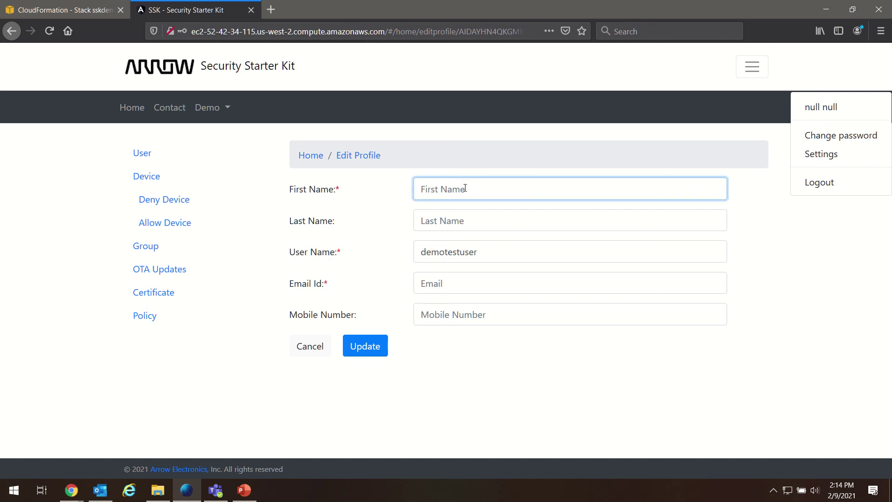
text(Robert)
key(Tab)
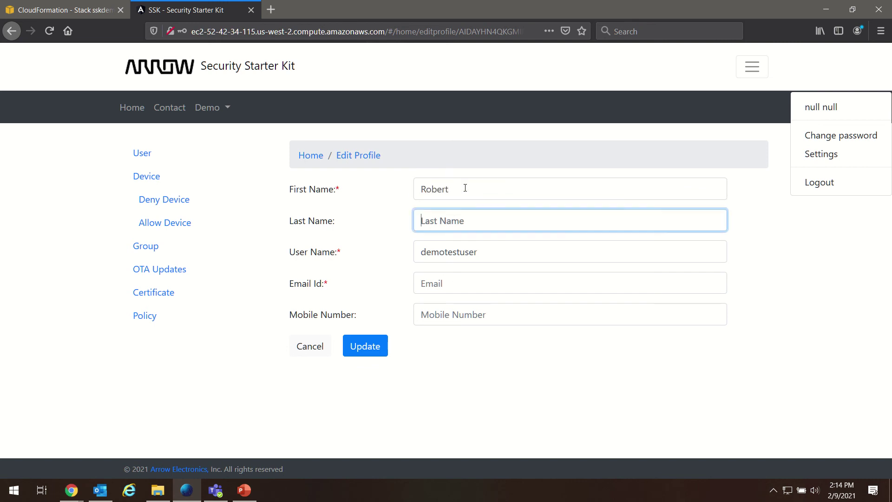
key(Tab)
key(Tab)
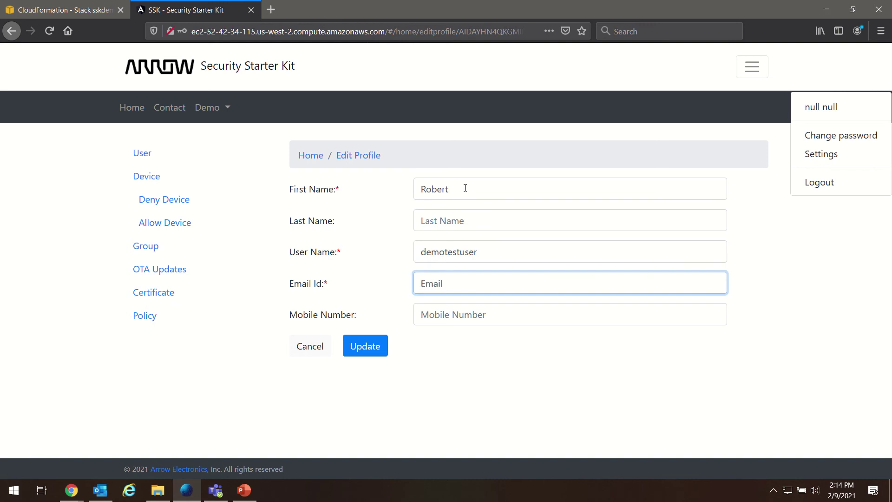
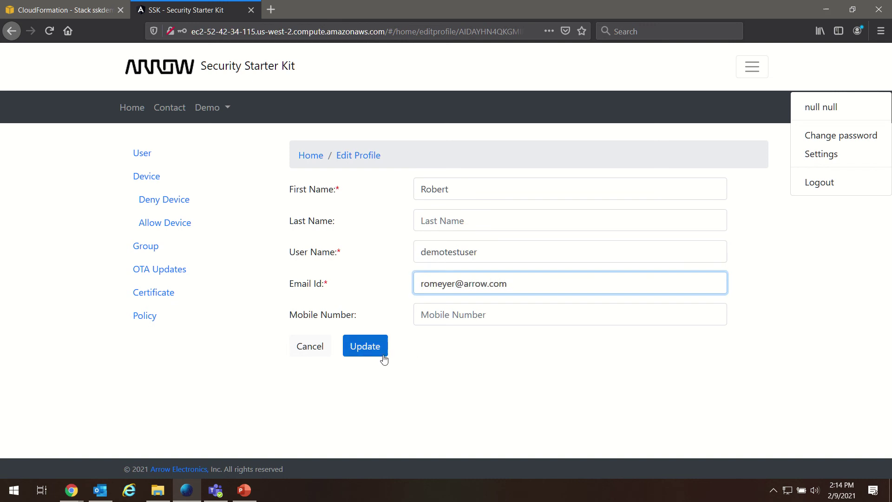
click(379, 354)
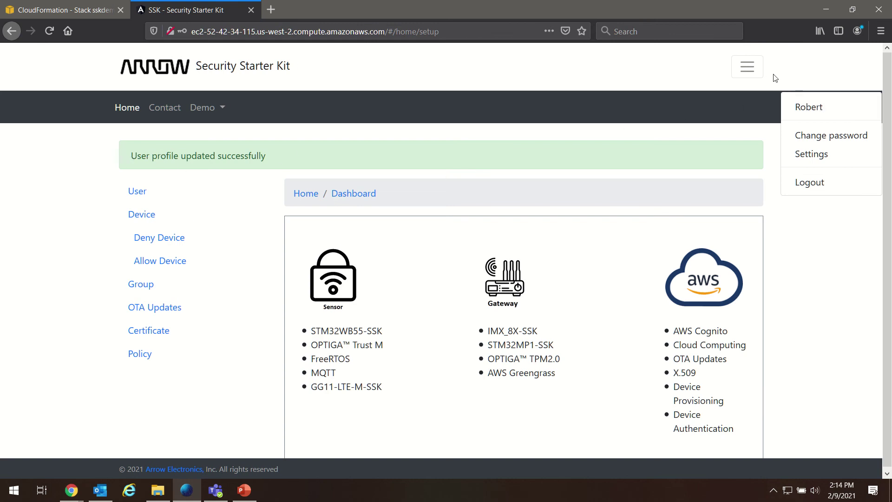
Confirm the new first name in the account menu, then return to the portal users list.
click(748, 70)
click(748, 70)
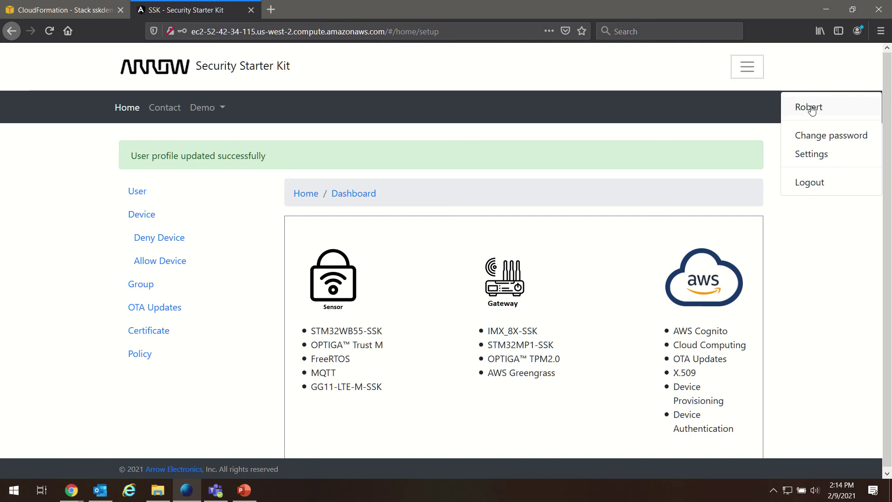
click(752, 76)
click(751, 74)
click(373, 160)
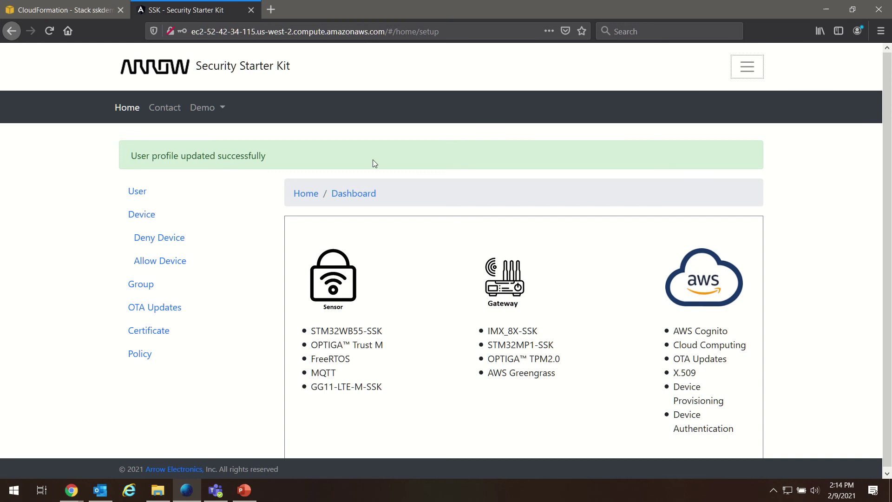
click(142, 192)
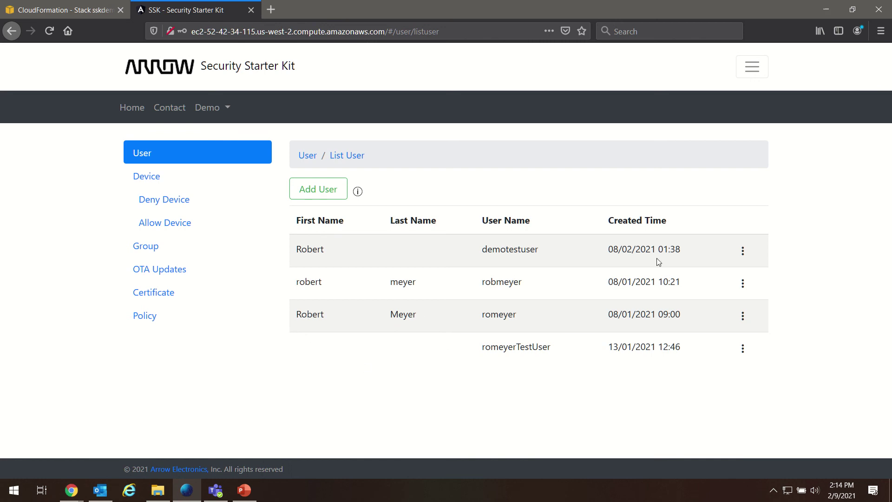
Check the IAM user's username in the list, then reopen Edit Profile from the account menu.
click(755, 70)
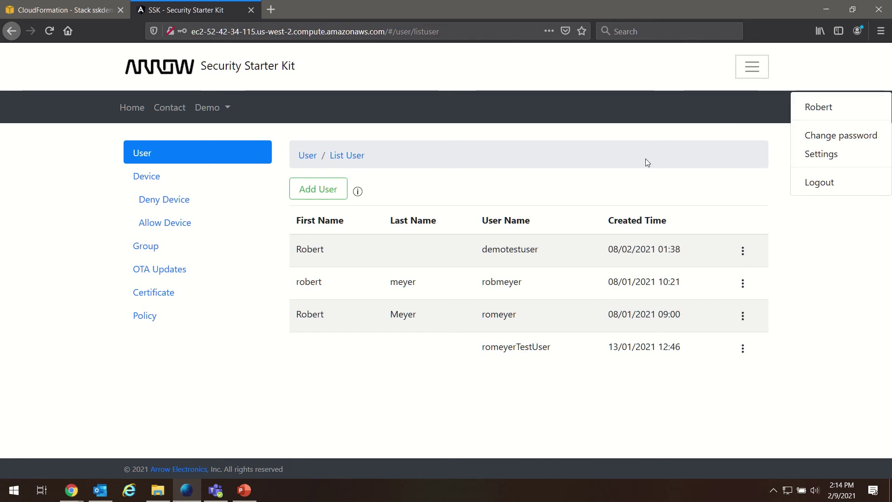
click(490, 247)
double_click(490, 247)
click(548, 248)
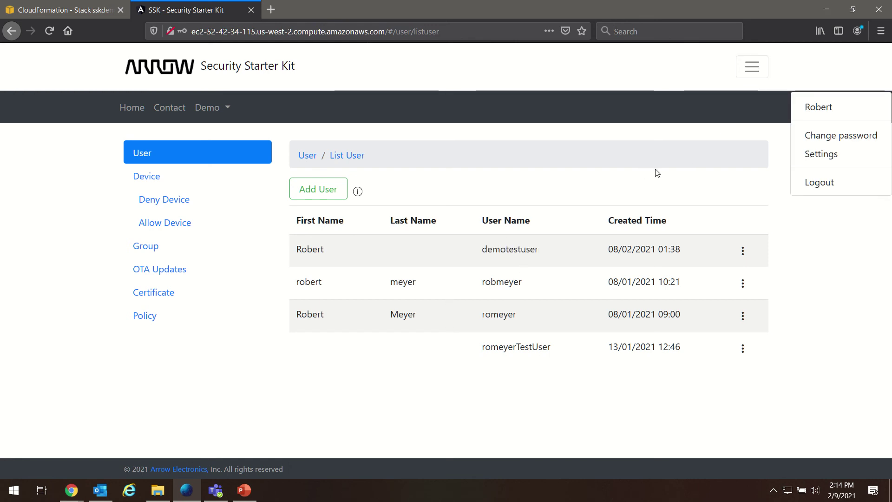
click(744, 68)
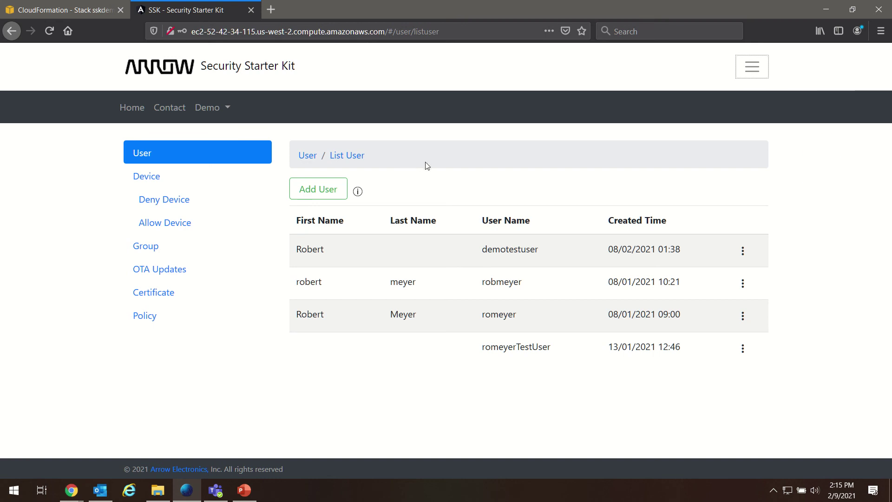
click(765, 76)
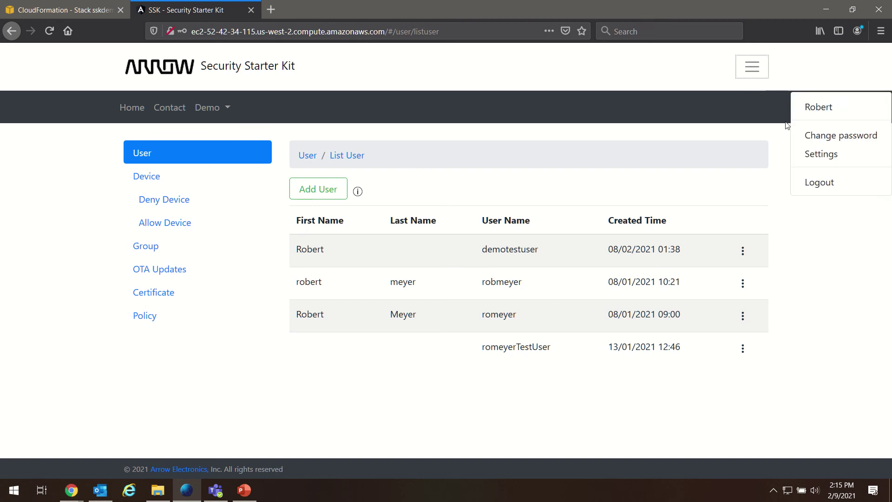
click(816, 107)
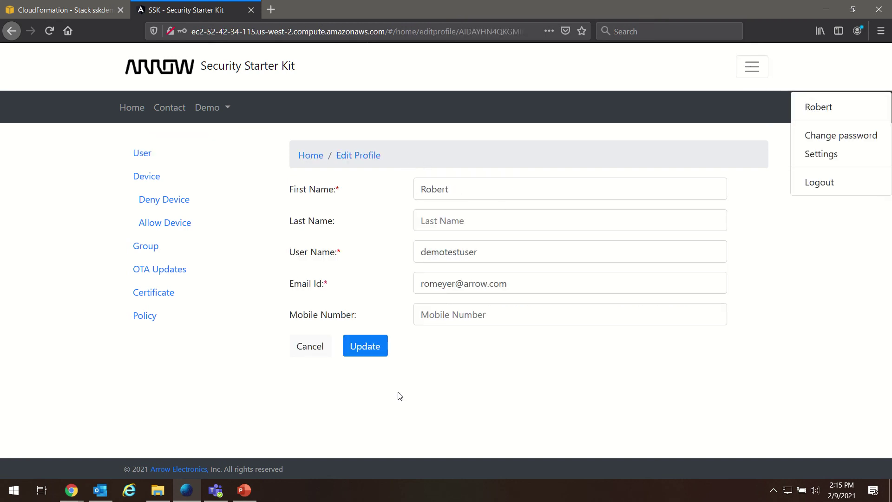